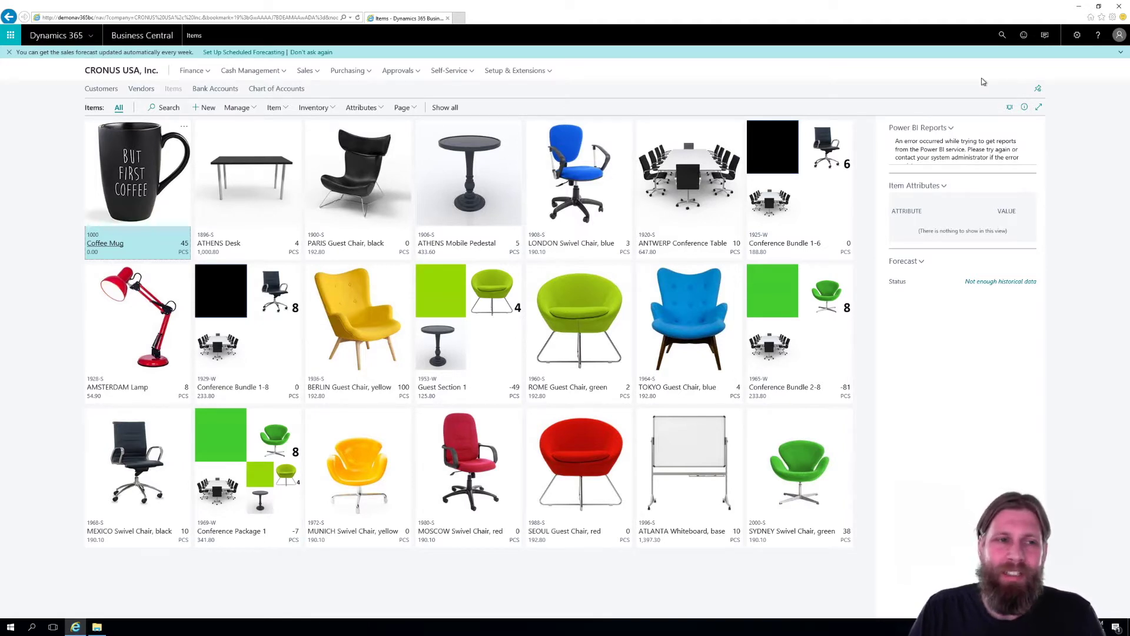
Search for the item journal page and open Item Journals from Financial Management/Inventory/Costing.
{"action": "left_click", "coordinate": [1001, 36]}
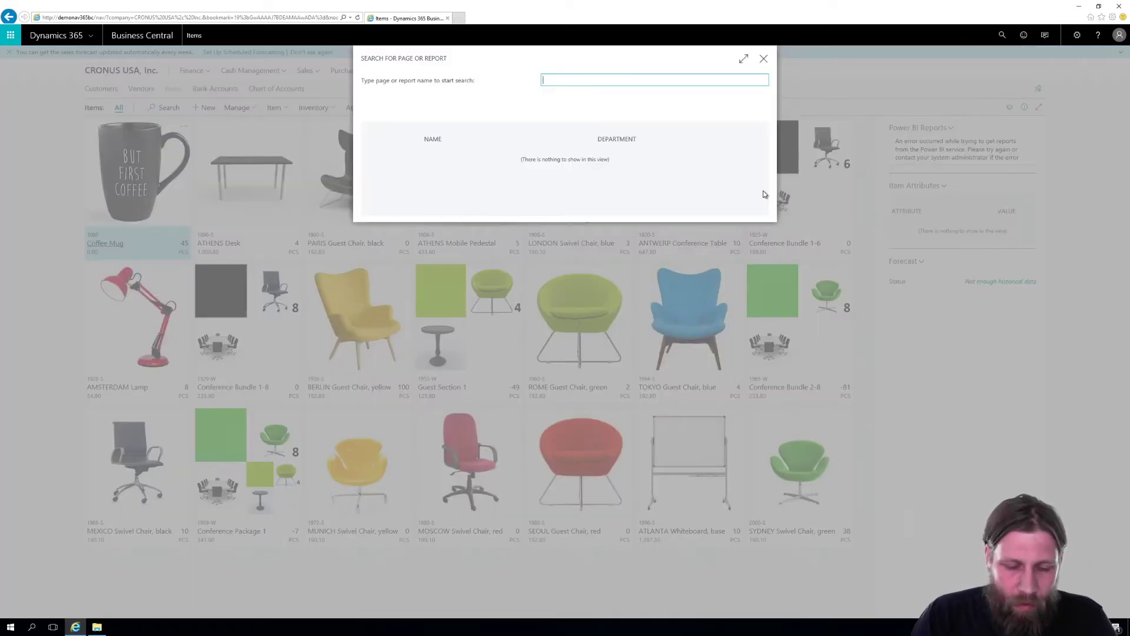
{"action": "type", "text": "item journal"}
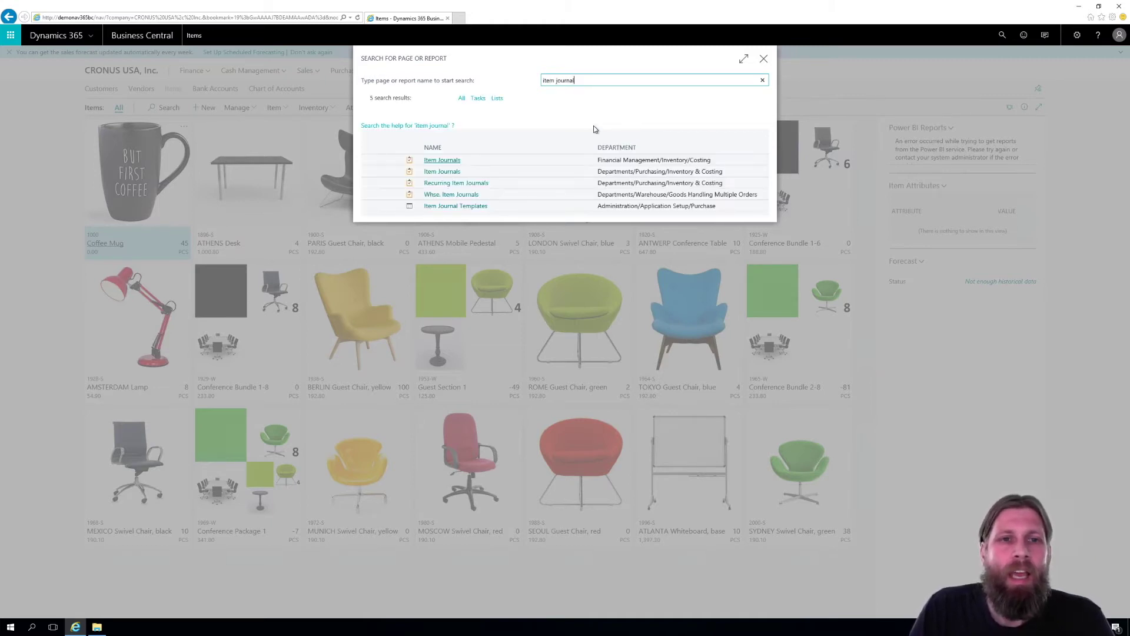
{"action": "left_click", "coordinate": [442, 161]}
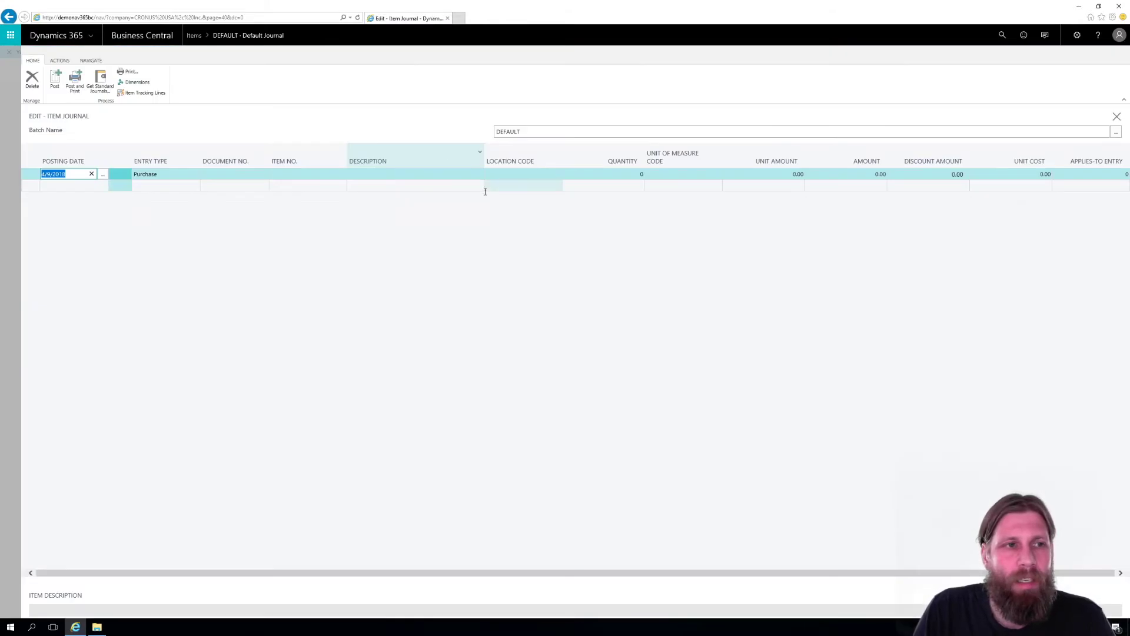
Set the journal line's entry type to Negative Adjmt. and its document number to ABC001.
{"action": "left_click", "coordinate": [168, 174]}
{"action": "left_click", "coordinate": [159, 198]}
{"action": "key", "text": "Tab"}
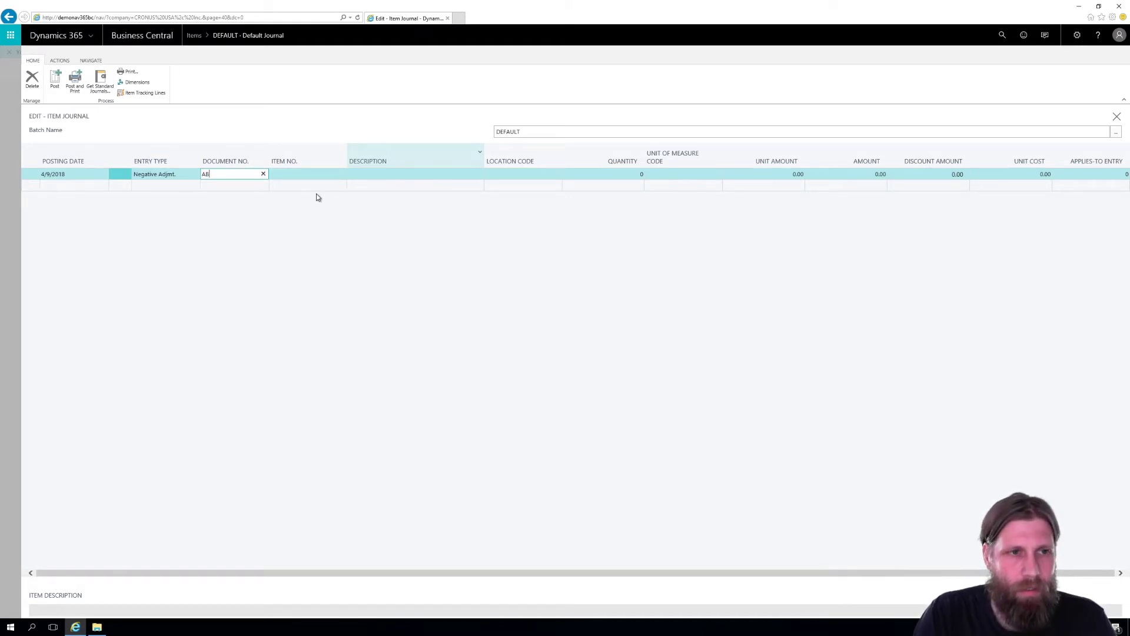
{"action": "type", "text": "ABC001"}
{"action": "key", "text": "Tab"}
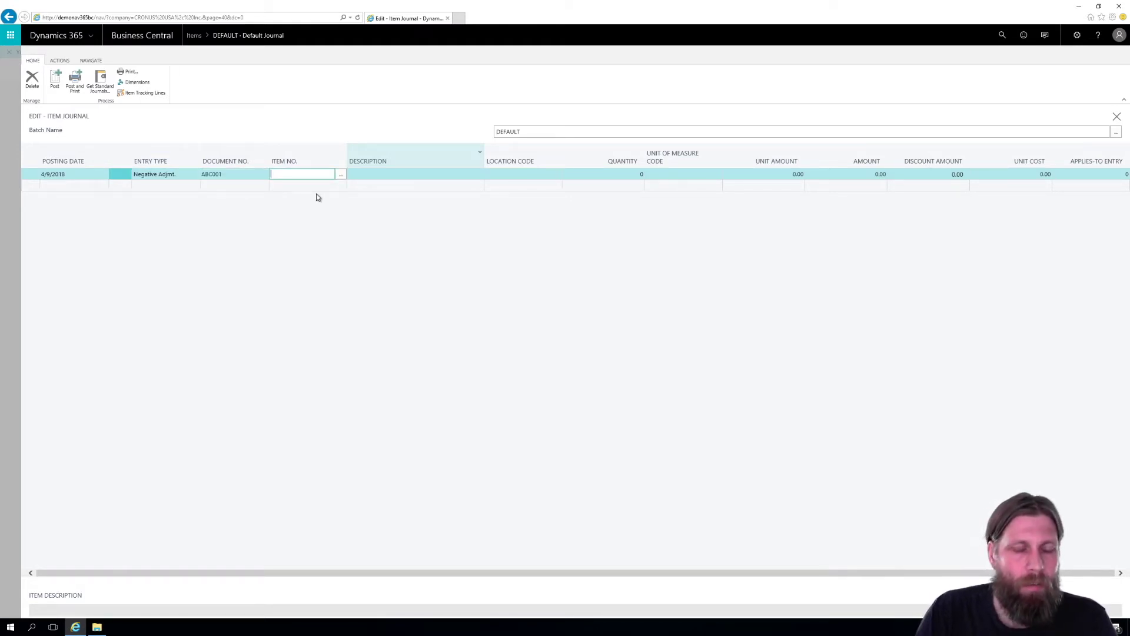
Fill the journal line with the Coffee Mug item (1000), location code MAIN and a quantity of 5.
{"action": "type", "text": "coff"}
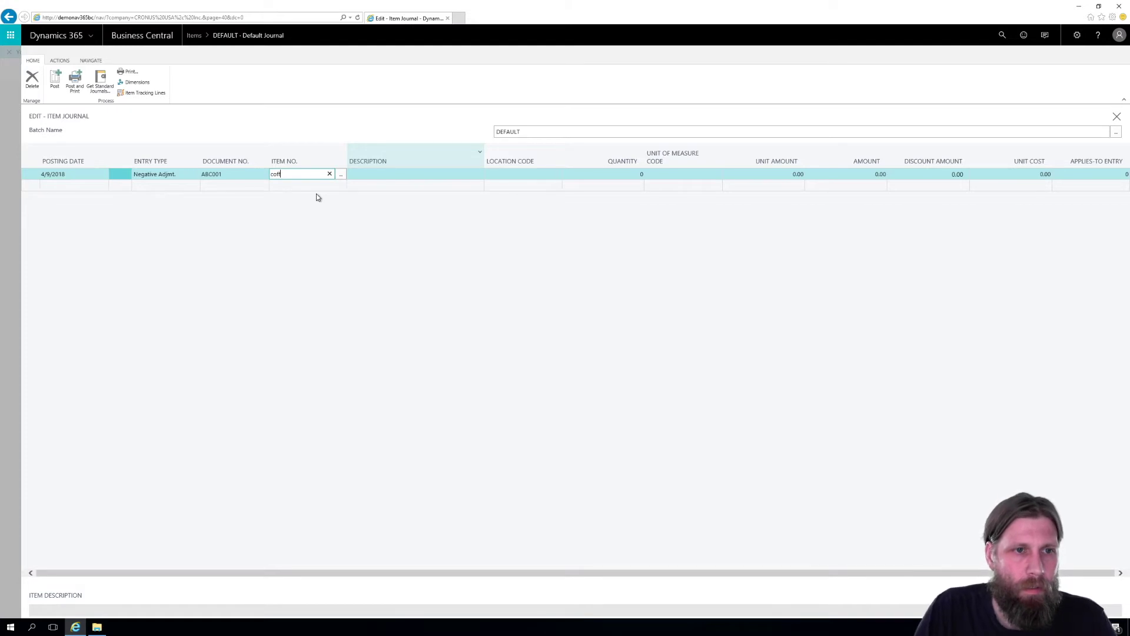
{"action": "left_click", "coordinate": [333, 216]}
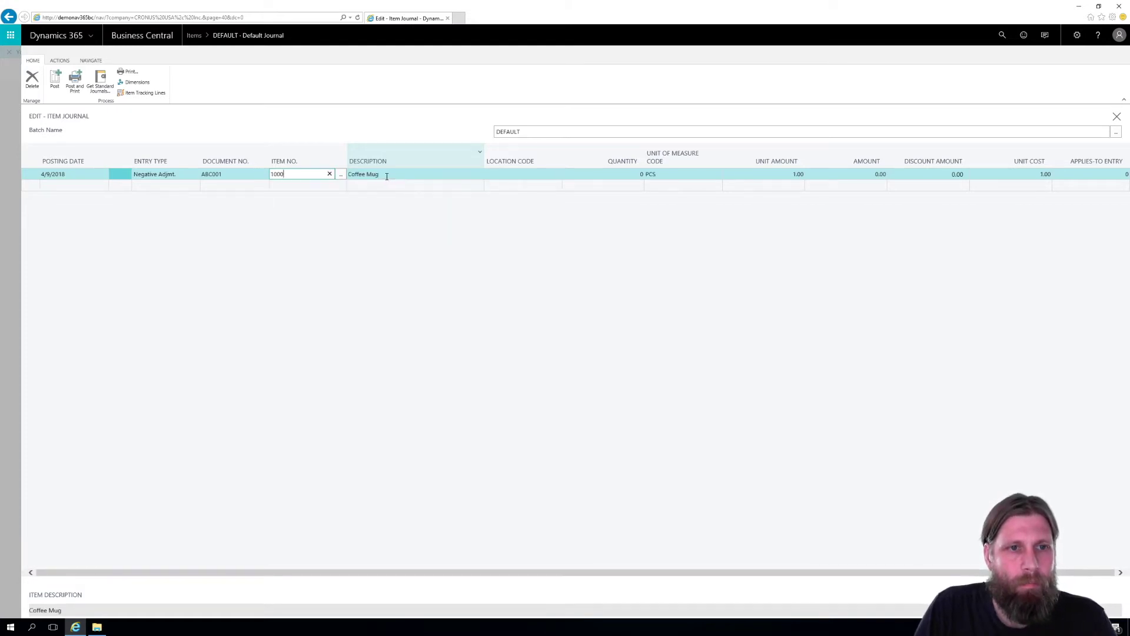
{"action": "left_click", "coordinate": [392, 174]}
{"action": "key", "text": "Tab"}
{"action": "type", "text": "main"}
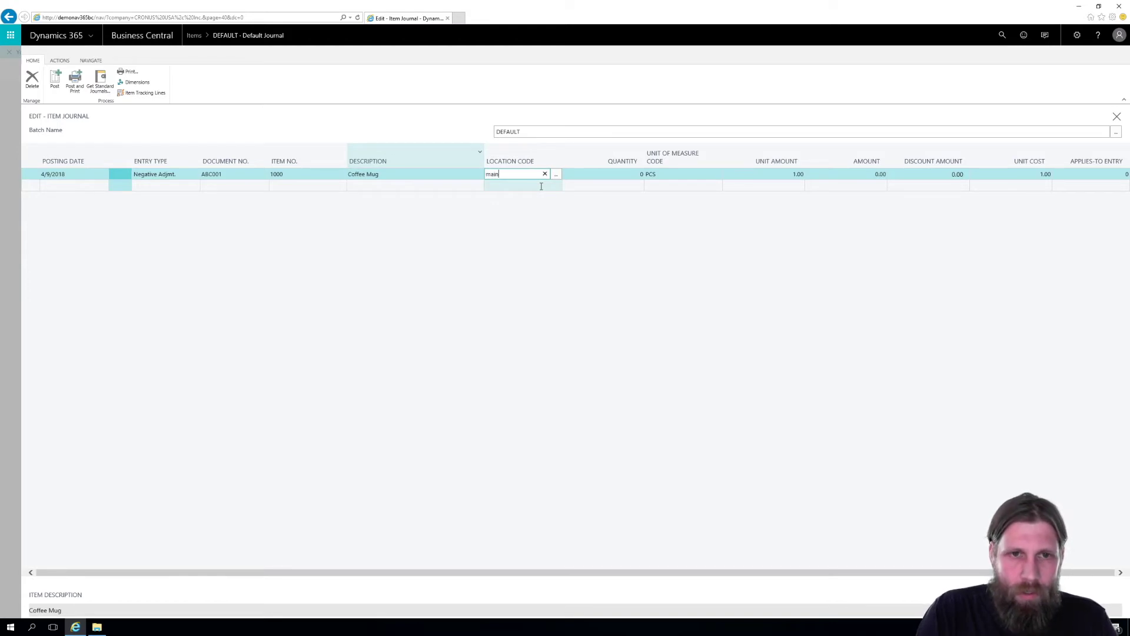
{"action": "key", "text": "Tab"}
{"action": "type", "text": "5"}
{"action": "key", "text": "Tab"}
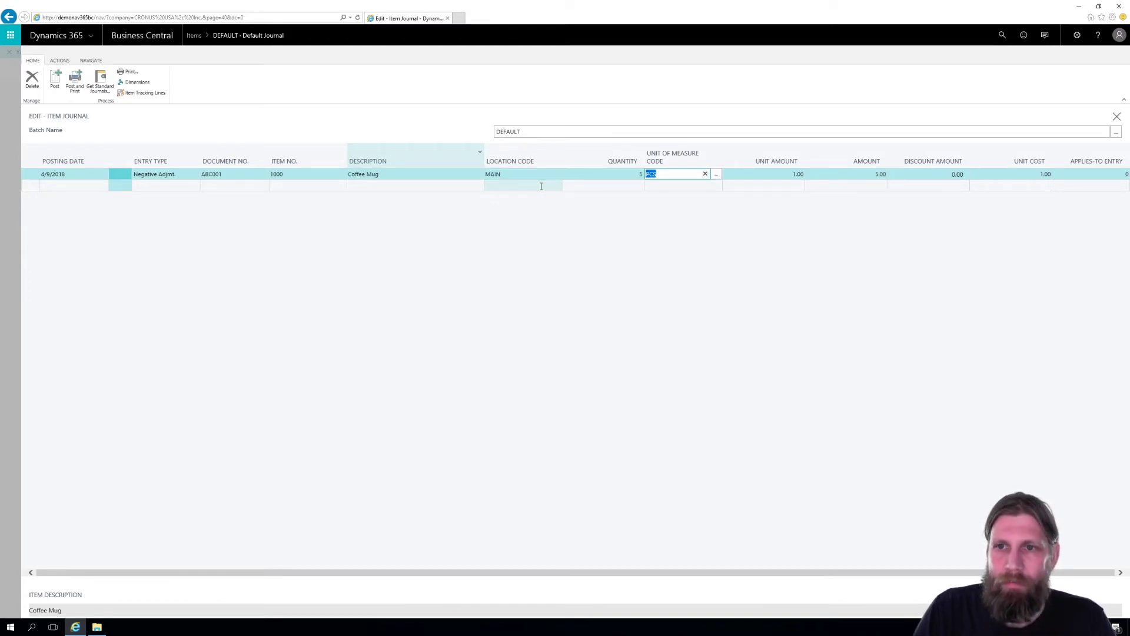
Post the item journal lines and return to the item list.
{"action": "left_click", "coordinate": [55, 80]}
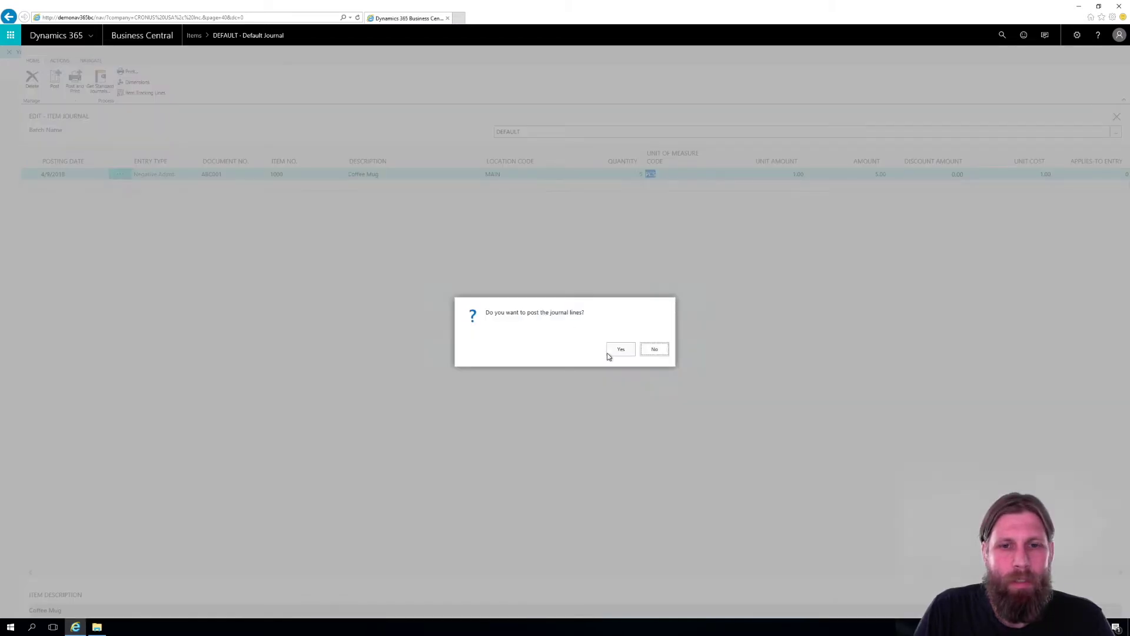
{"action": "left_click", "coordinate": [621, 349]}
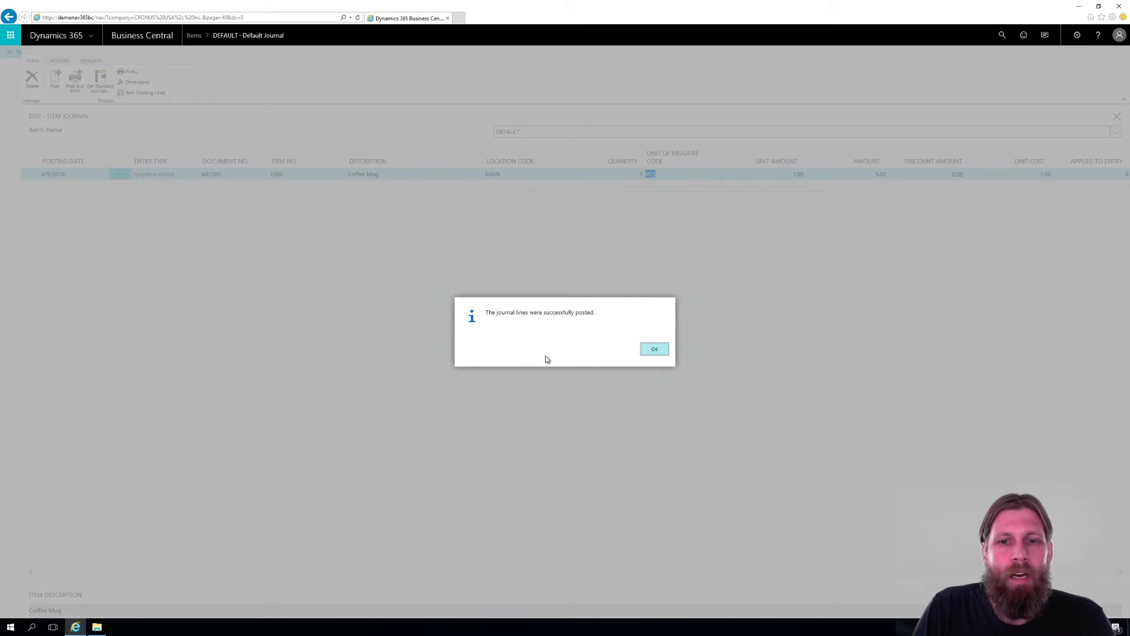
{"action": "key", "text": "Return"}
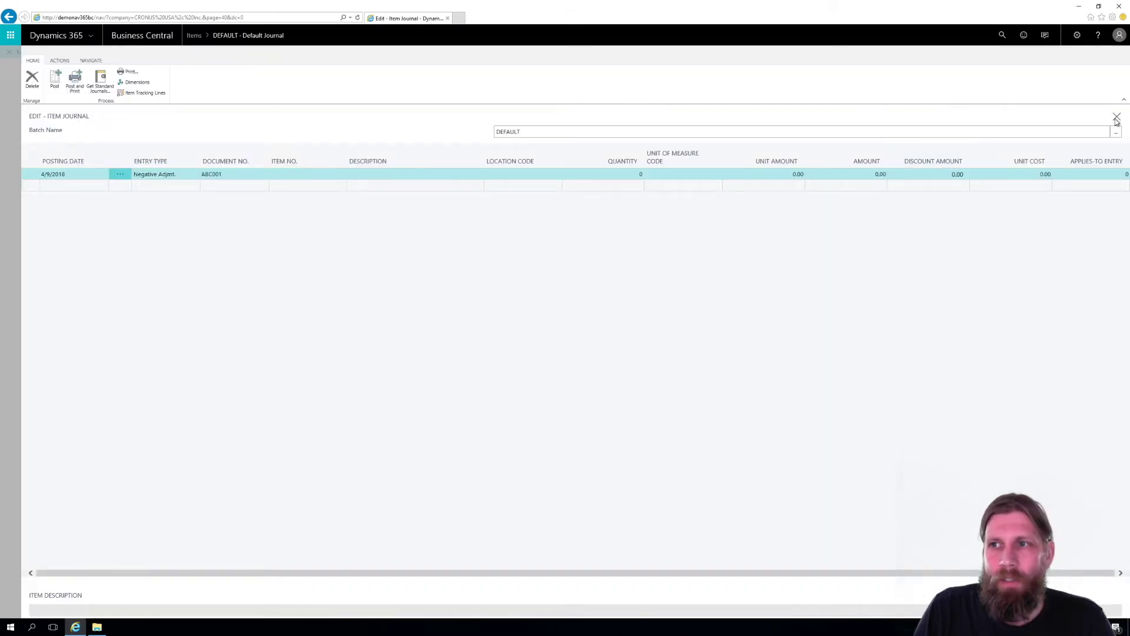
{"action": "key", "text": "Escape"}
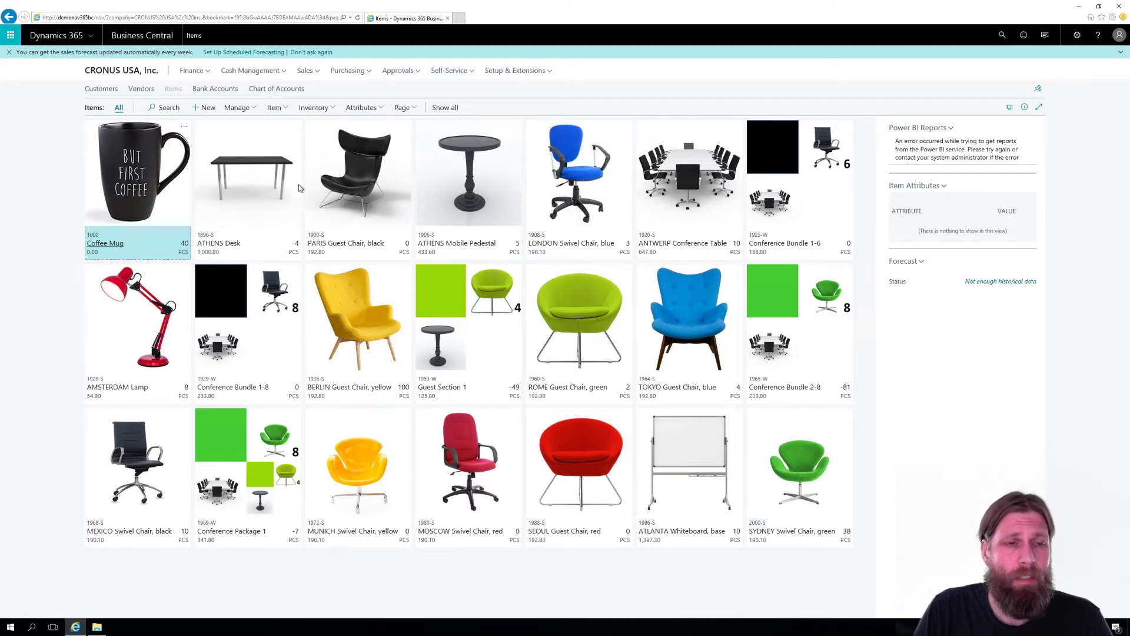
Review the item ledger entries of the Coffee Mug from its item card, then return to the item list.
{"action": "left_click", "coordinate": [110, 248]}
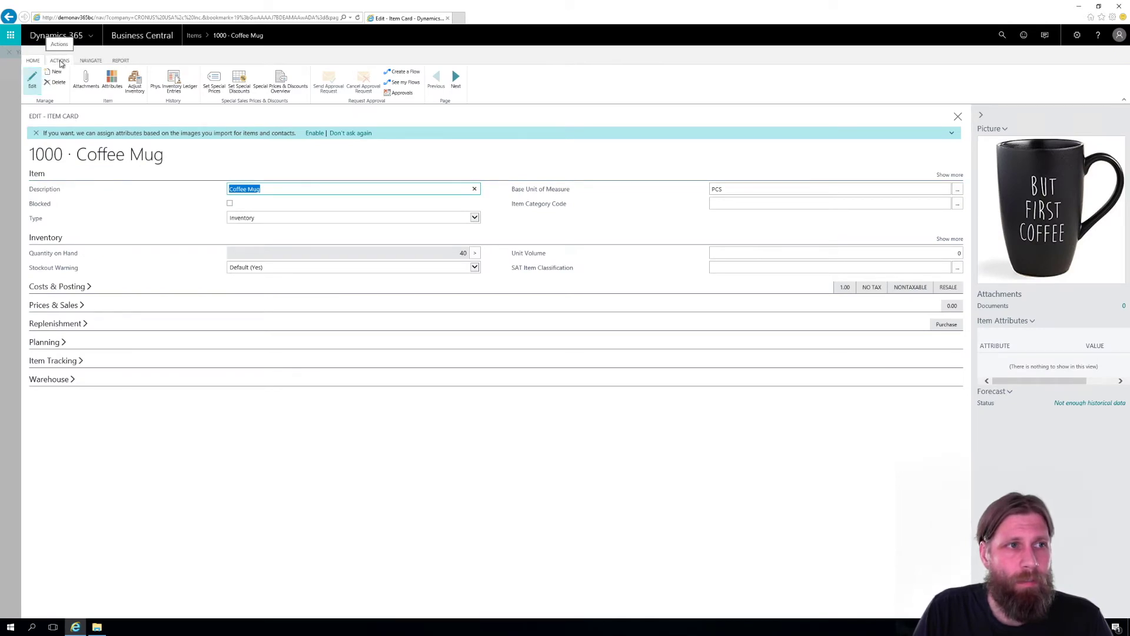
{"action": "left_click", "coordinate": [92, 61]}
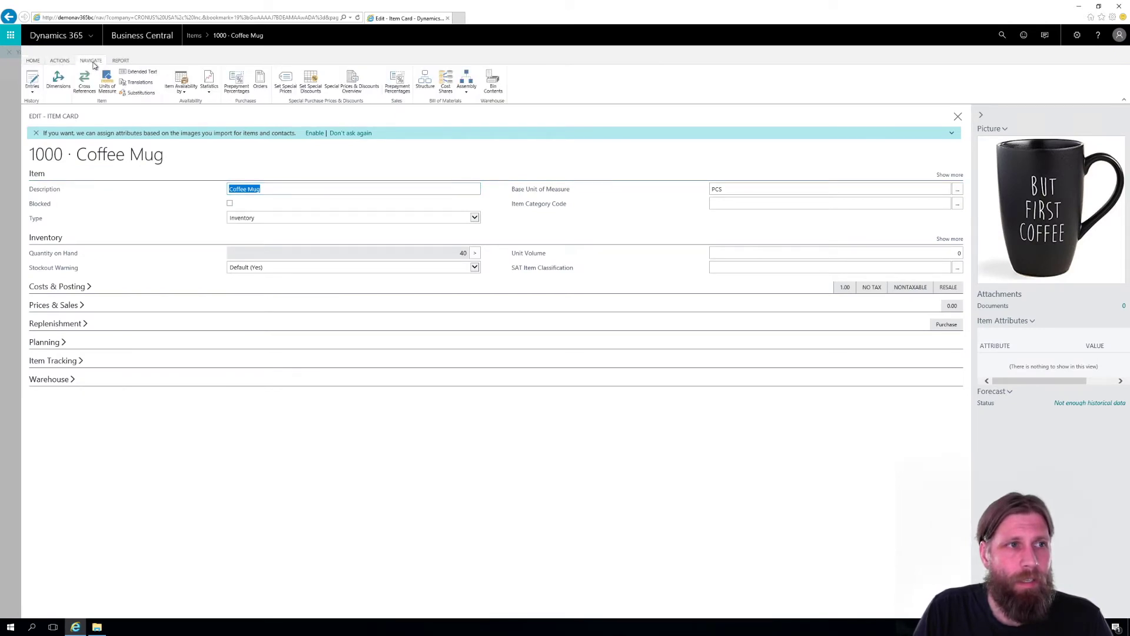
{"action": "left_click", "coordinate": [27, 92]}
{"action": "left_click", "coordinate": [127, 121]}
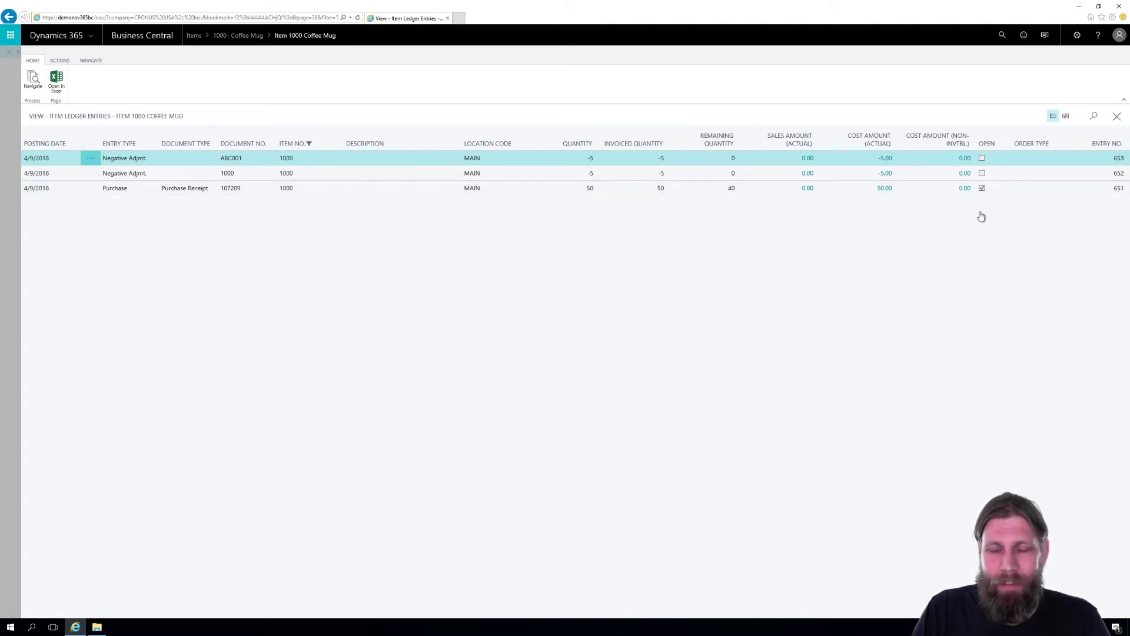
{"action": "key", "text": "Escape"}
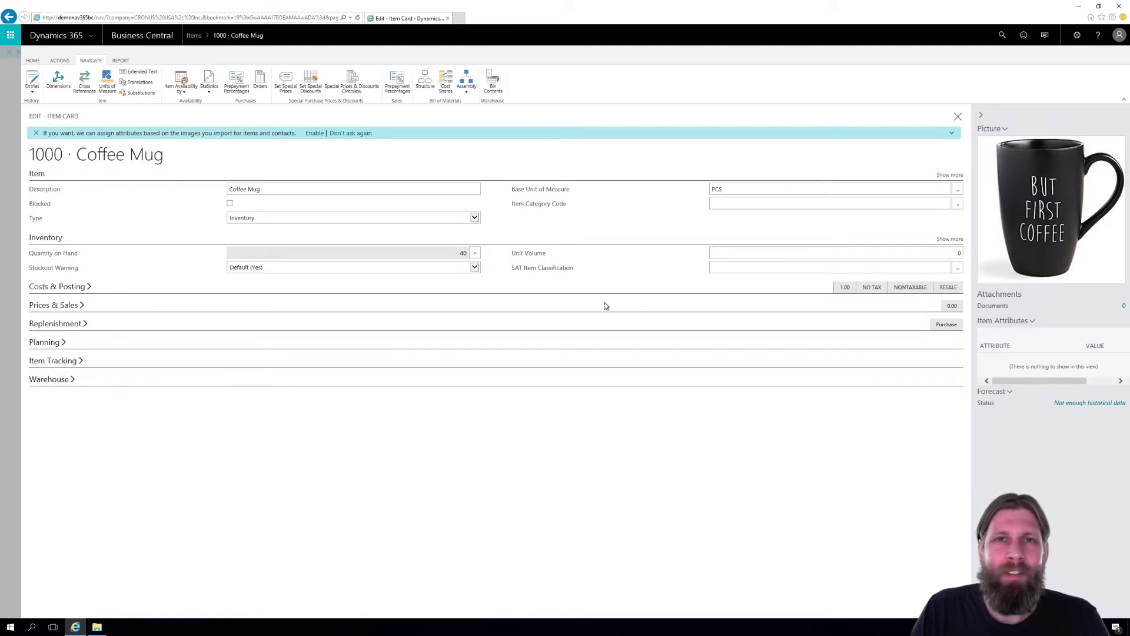
{"action": "key", "text": "Escape"}
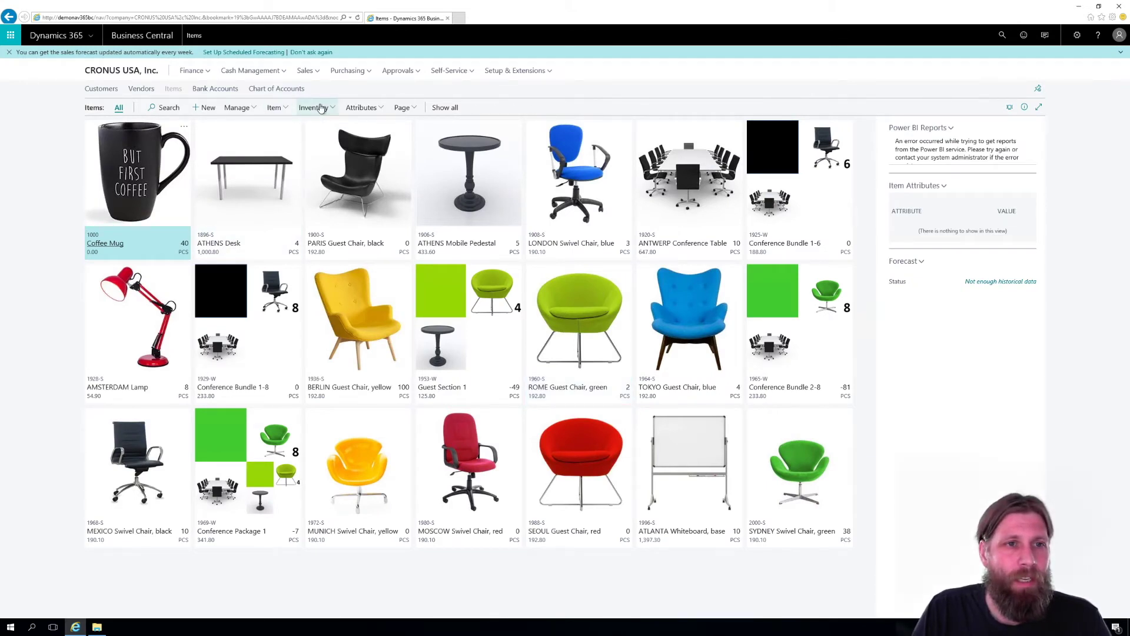
Adjust the Coffee Mug's inventory to 5 in the East Warehouse and 35 in the Main Warehouse.
{"action": "left_click", "coordinate": [321, 108]}
{"action": "left_click", "coordinate": [275, 109]}
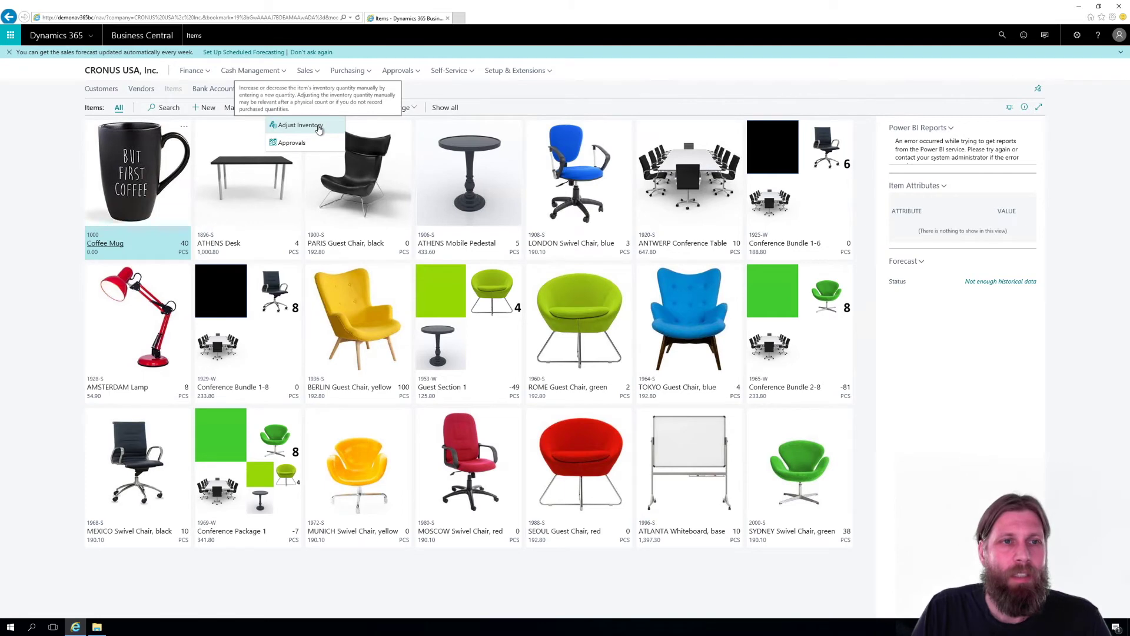
{"action": "left_click", "coordinate": [318, 129]}
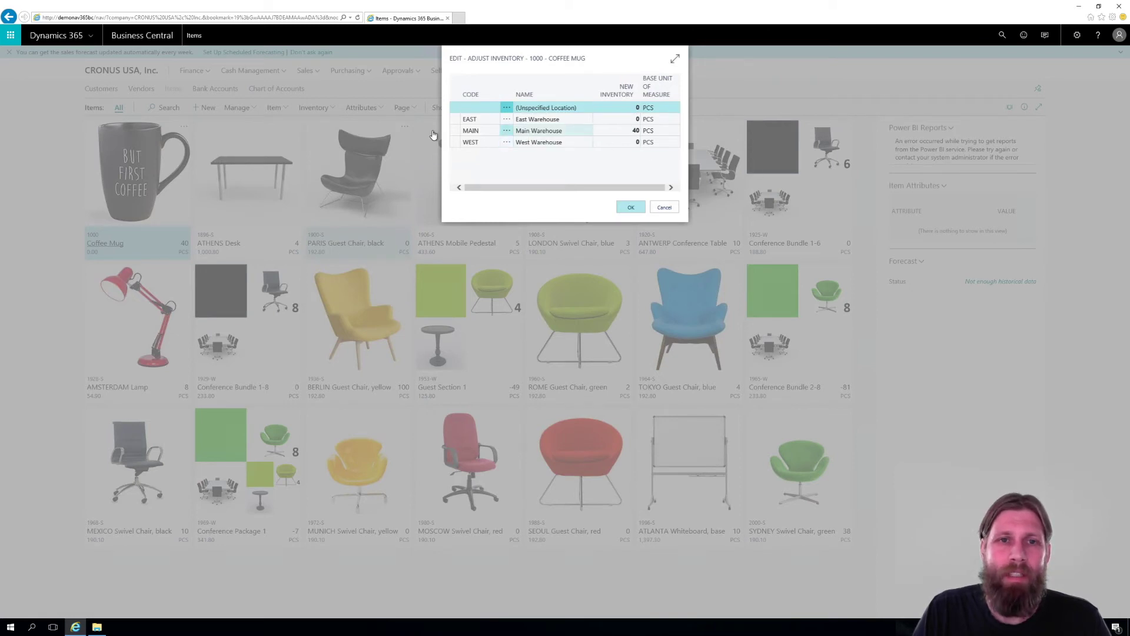
{"action": "left_click", "coordinate": [628, 119]}
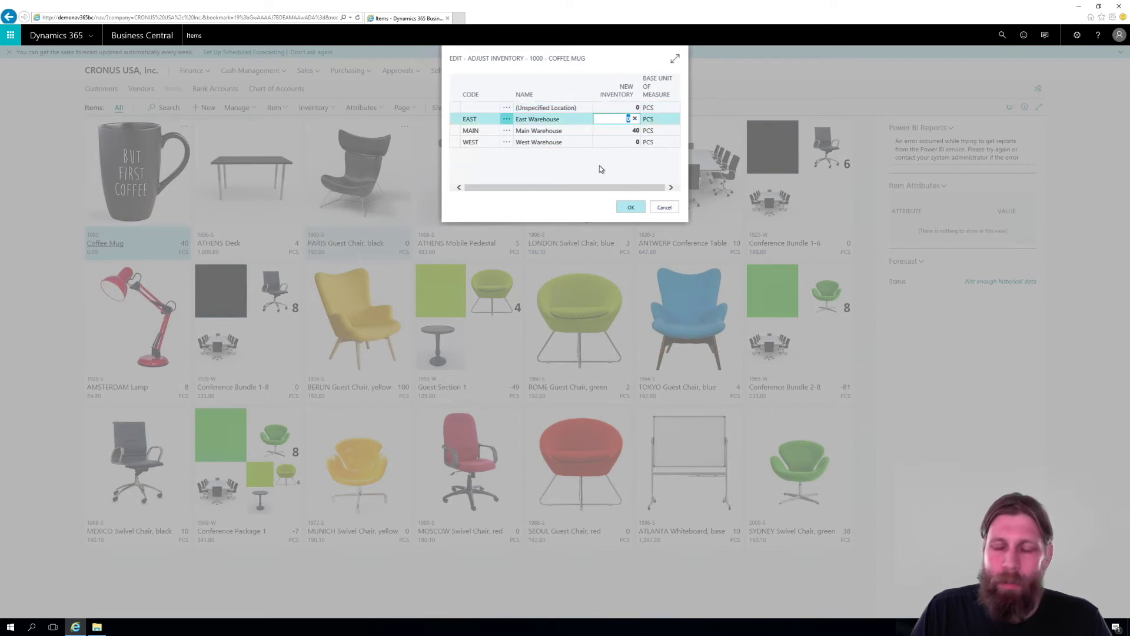
{"action": "type", "text": "5"}
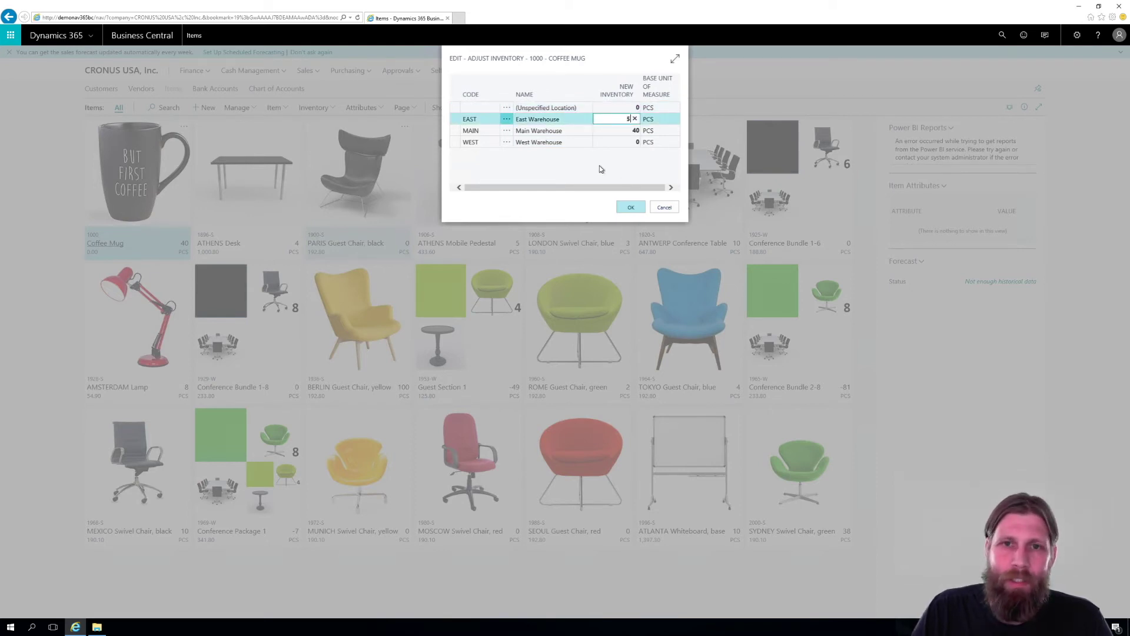
{"action": "left_click", "coordinate": [627, 130]}
{"action": "type", "text": "35"}
{"action": "left_click", "coordinate": [627, 118]}
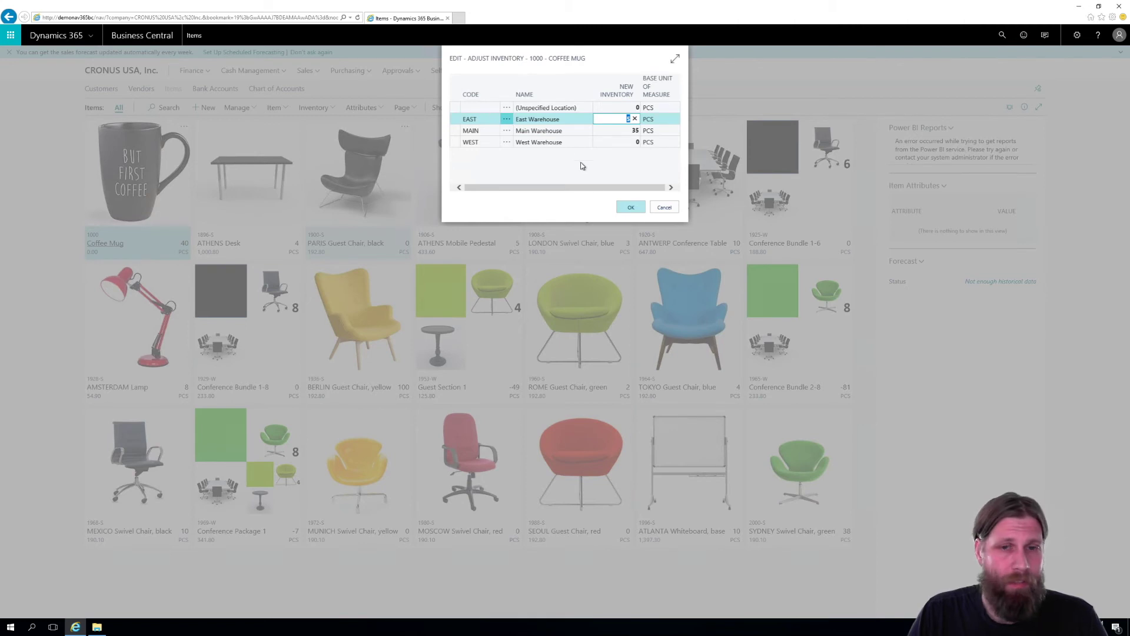
{"action": "left_click", "coordinate": [627, 209]}
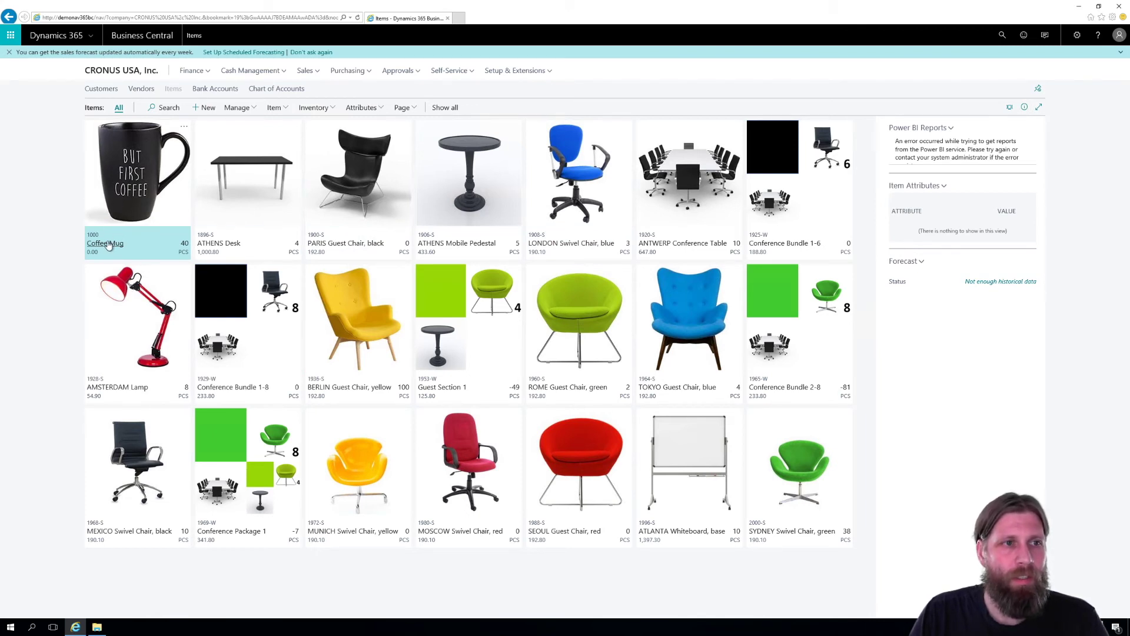
Check the Coffee Mug's item ledger entries for the adjustments at the EAST and MAIN locations.
{"action": "left_click", "coordinate": [293, 222]}
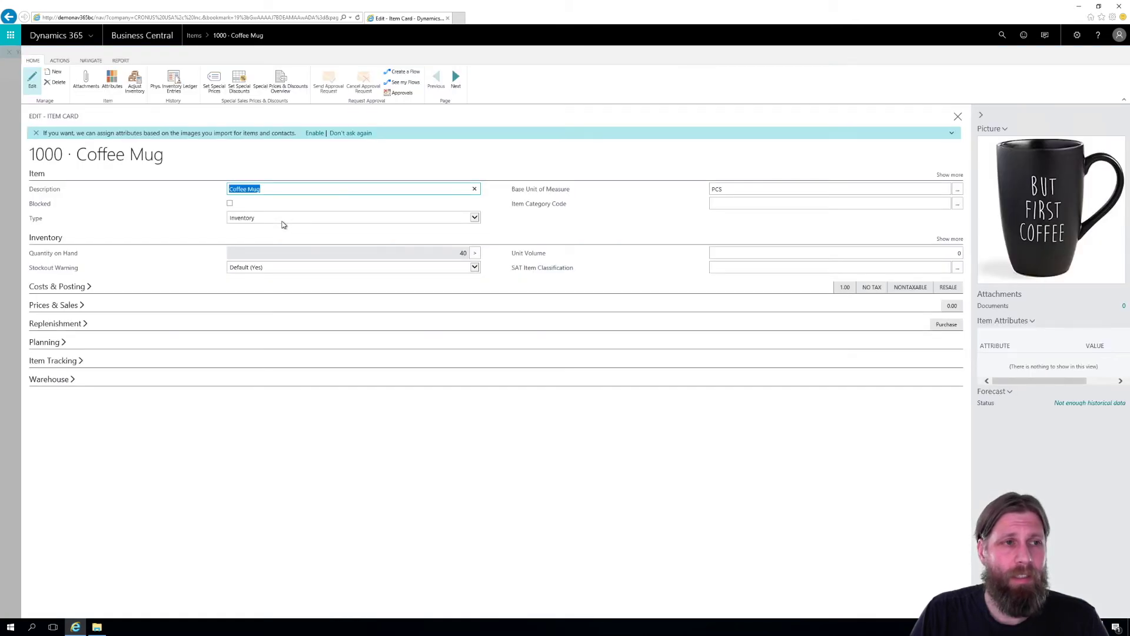
{"action": "left_click", "coordinate": [59, 60]}
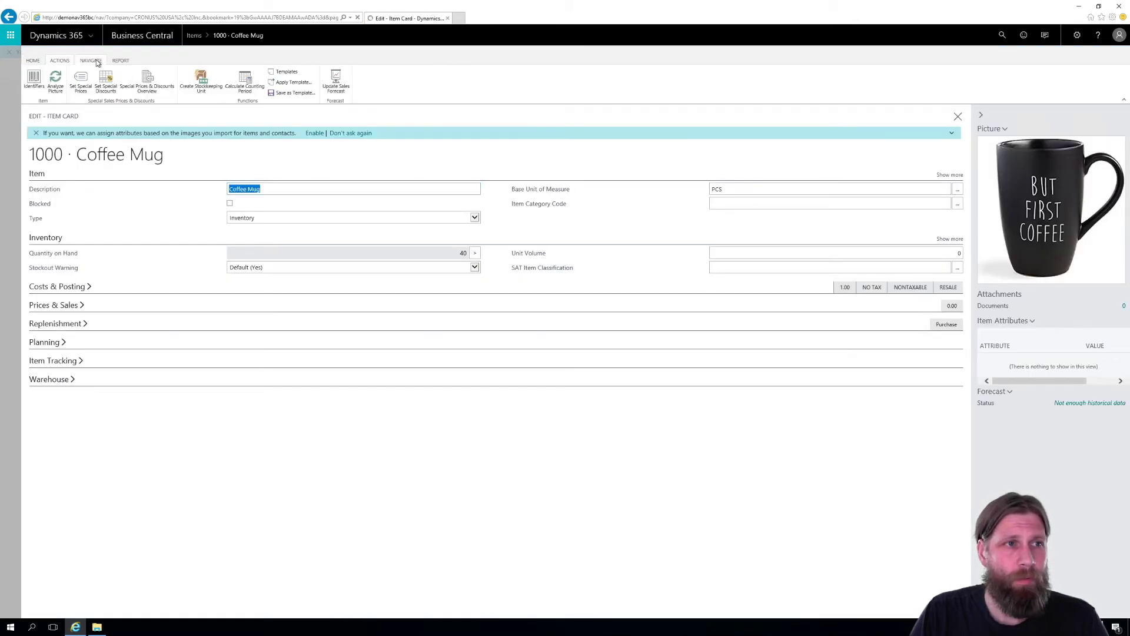
{"action": "left_click", "coordinate": [90, 60]}
{"action": "left_click", "coordinate": [31, 82]}
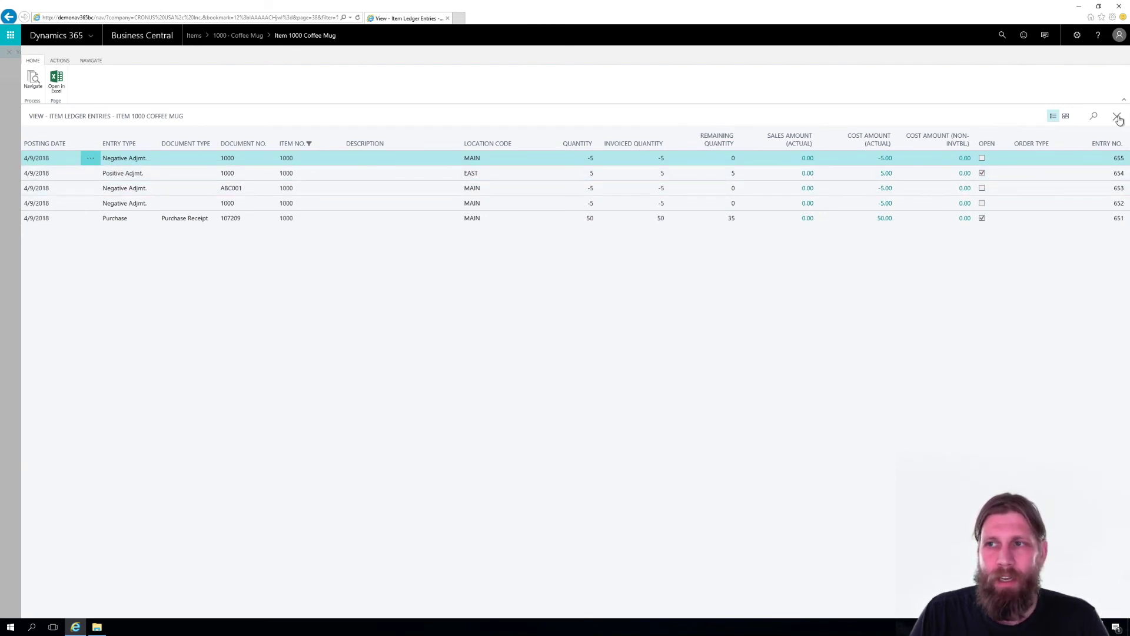
{"action": "key", "text": "Escape"}
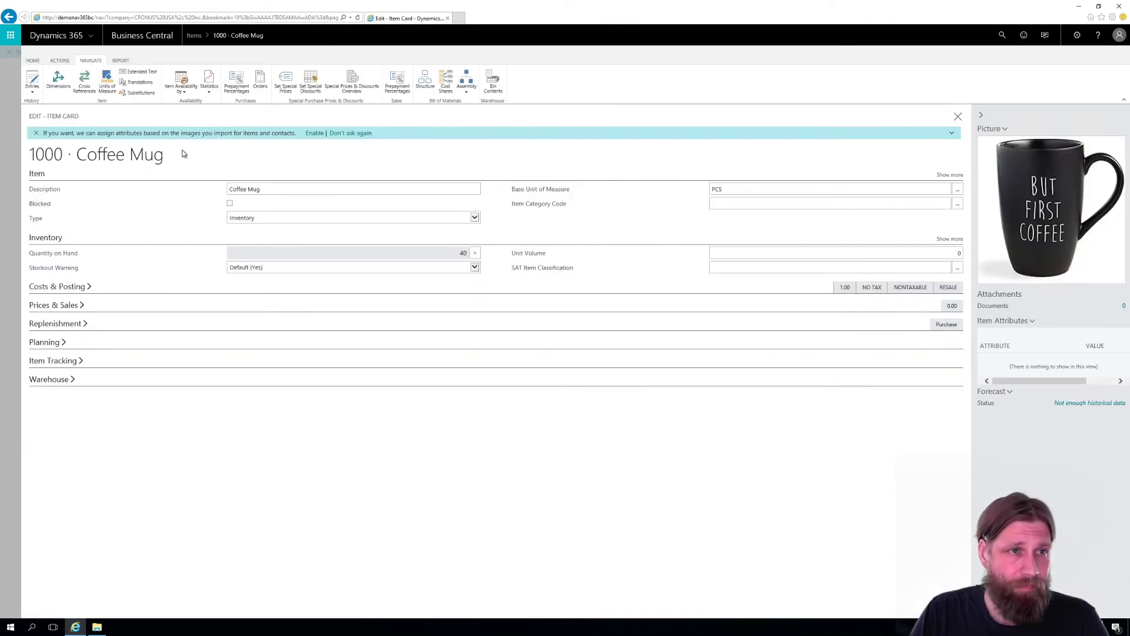
View the Coffee Mug's item availability by location.
{"action": "left_click", "coordinate": [189, 90]}
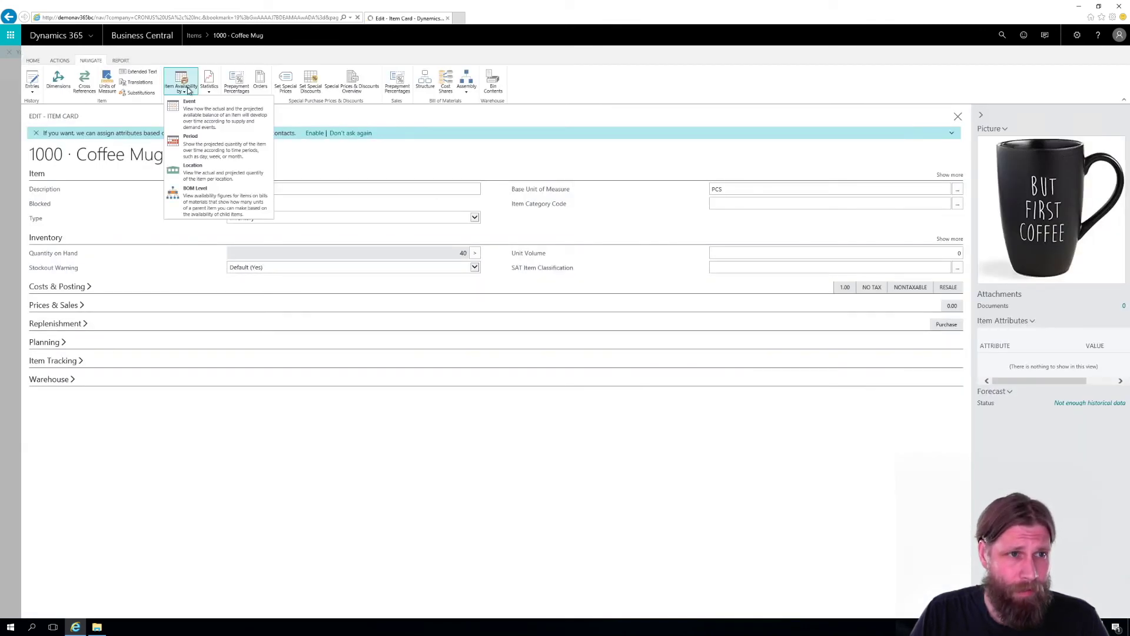
{"action": "left_click", "coordinate": [215, 176]}
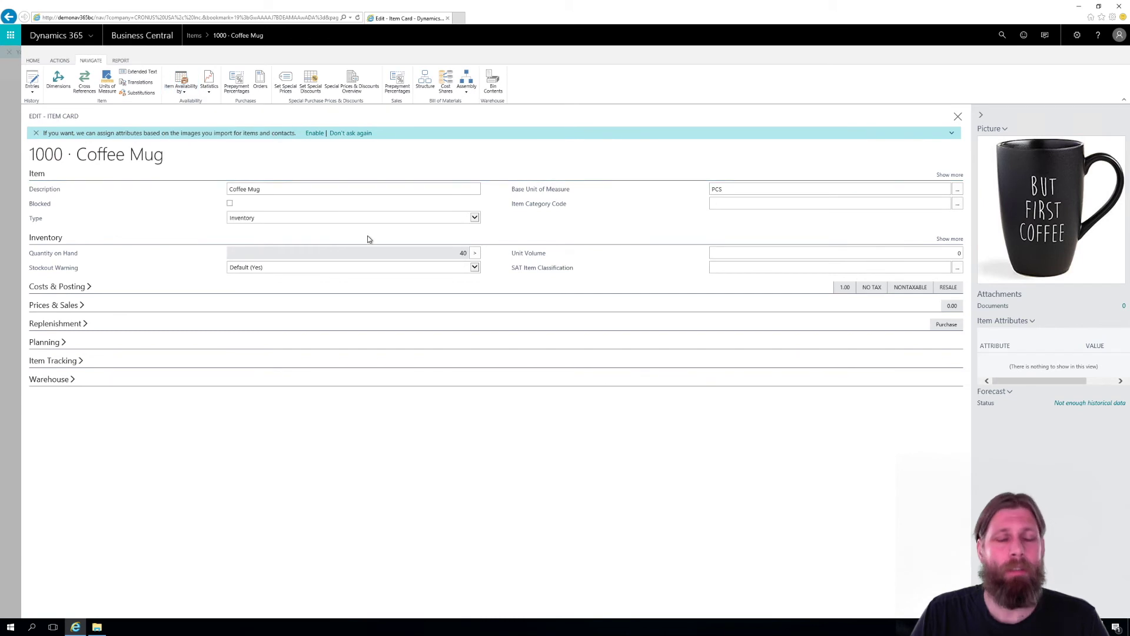